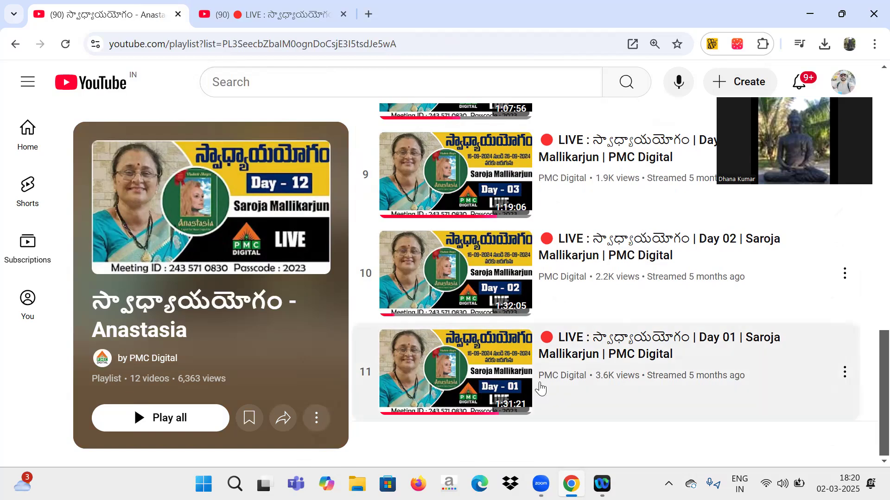
Step: Open the Day 01 video of the Anastasia playlist in its own tab, pause it and copy its web address
middle_click(601, 344)
key(ctrl+Tab)
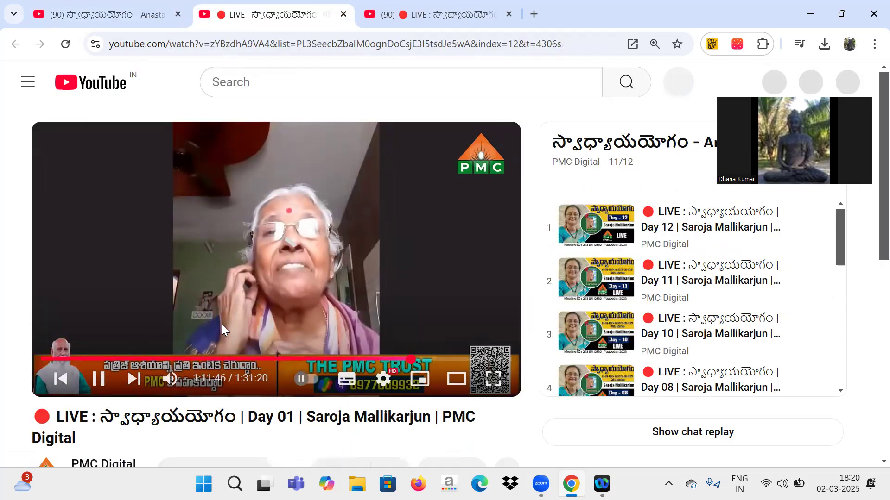
click(269, 301)
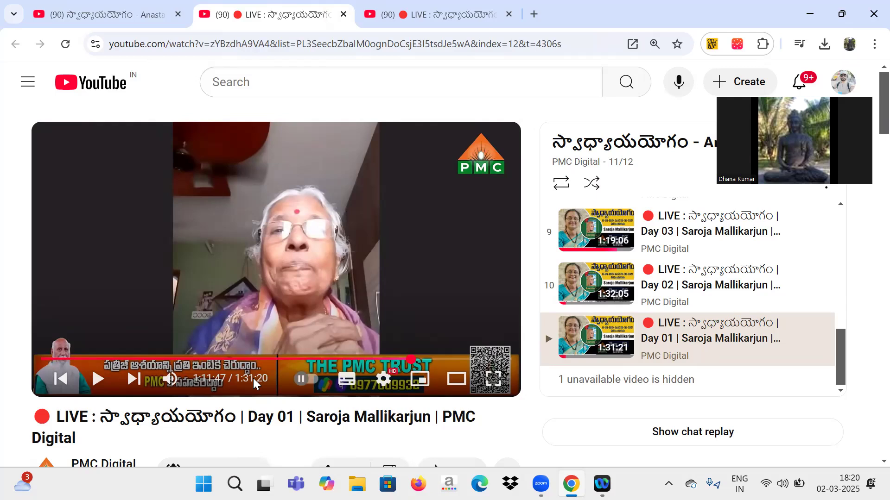
click(447, 46)
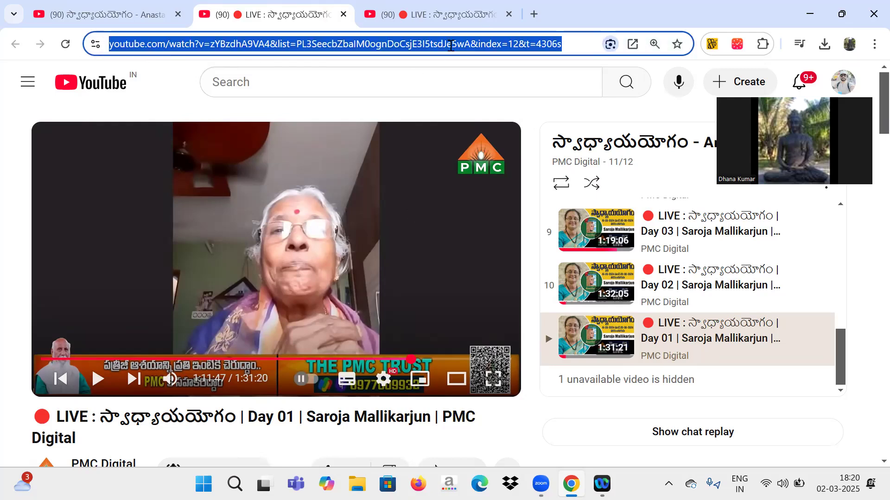
Step: Open downsub.com in a new tab and submit the Day 01 video link to fetch its subtitles
key(ctrl+t)
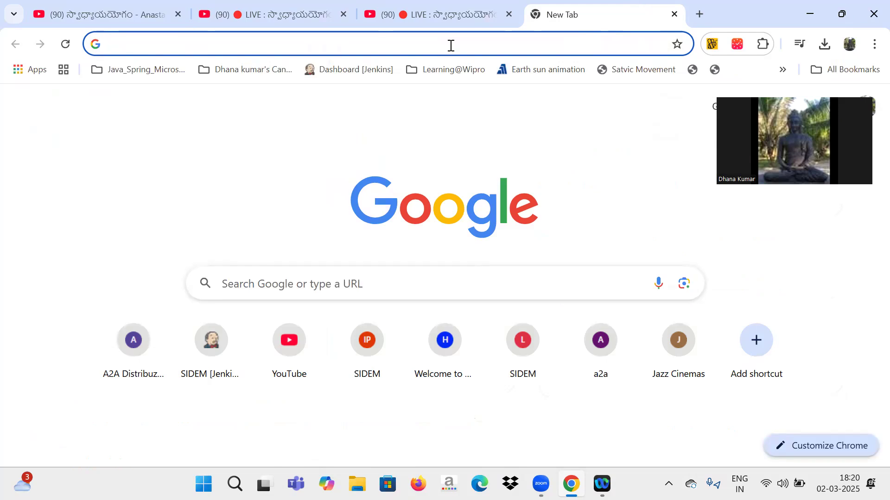
text(do)
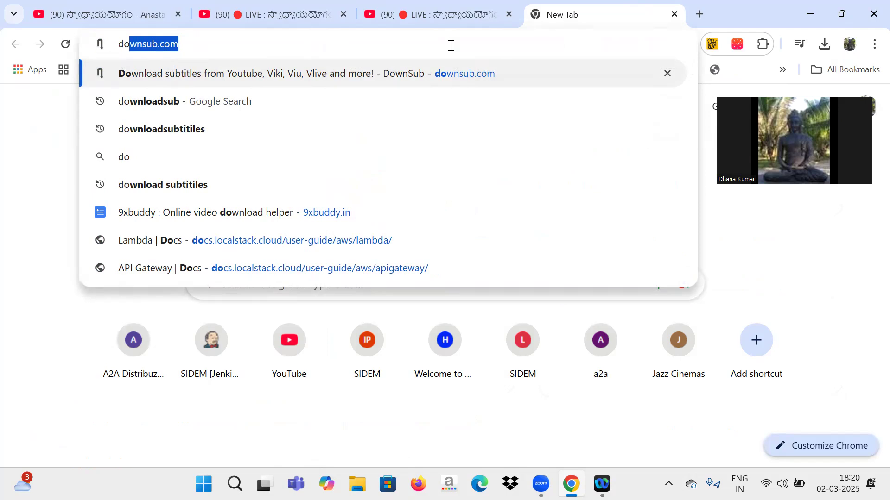
key(Return)
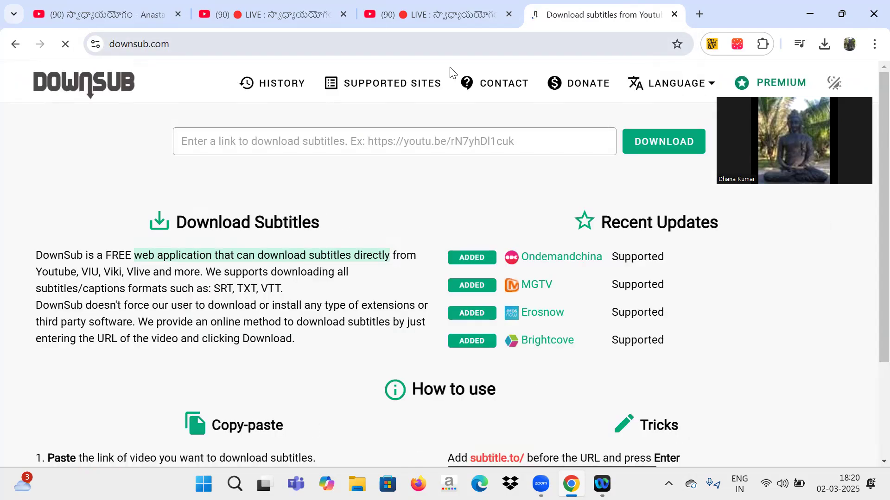
click(460, 146)
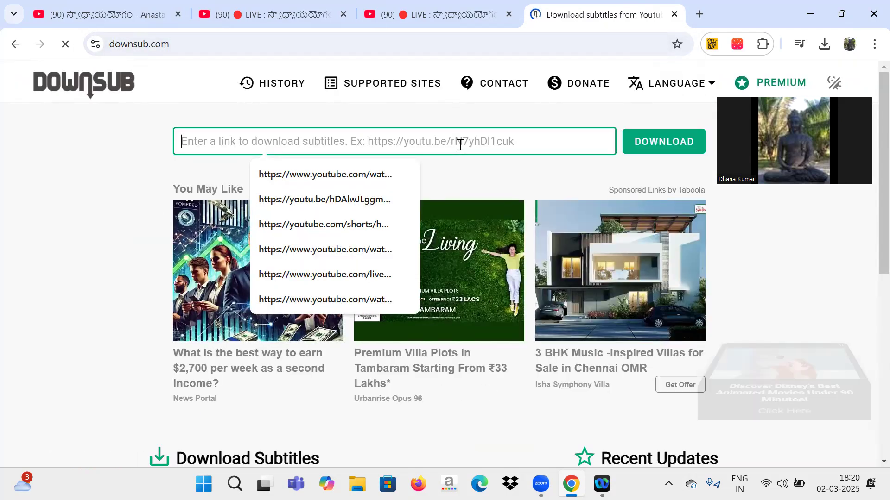
text(https://www.youtube.com/watch?v=zYBzdhA9VA4&list=PL3SeecbZbaIM0ognDoCsjE3I5tsdJe5wA&index=12&t=4306s)
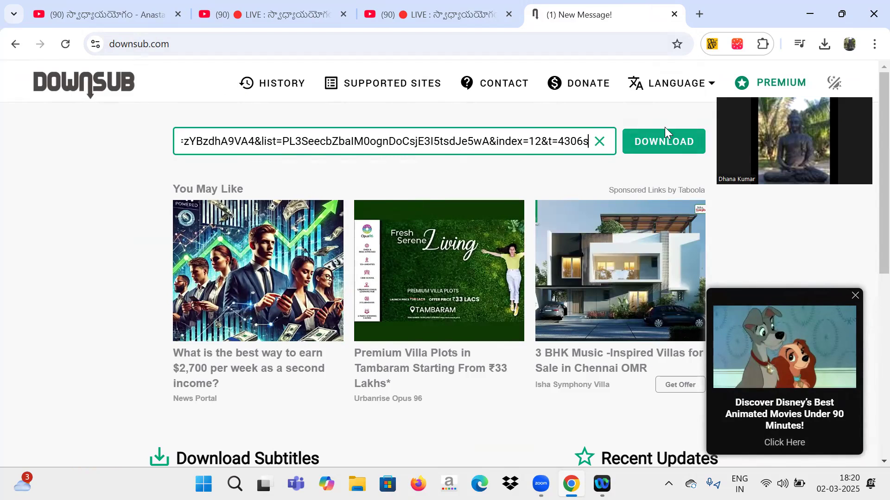
click(661, 143)
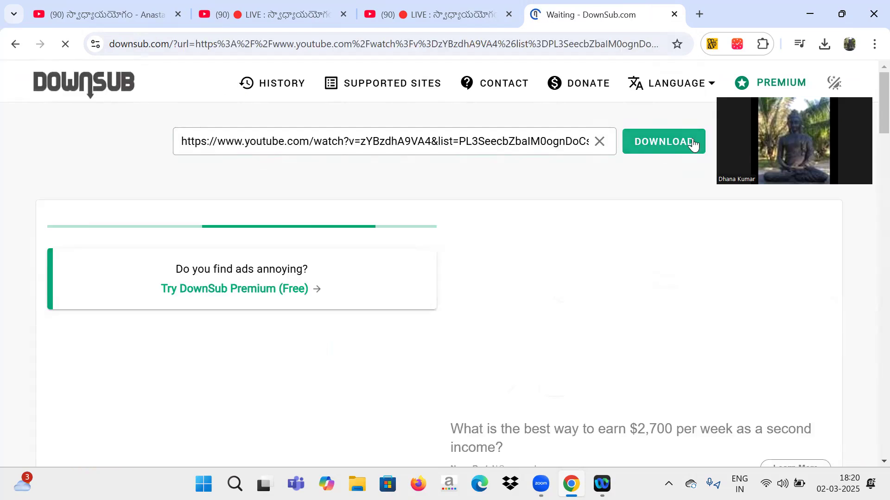
Step: Download the Telugu subtitles as a TXT file and save it in the Downloads folder under the suggested name
scroll(871, 162, down, 6)
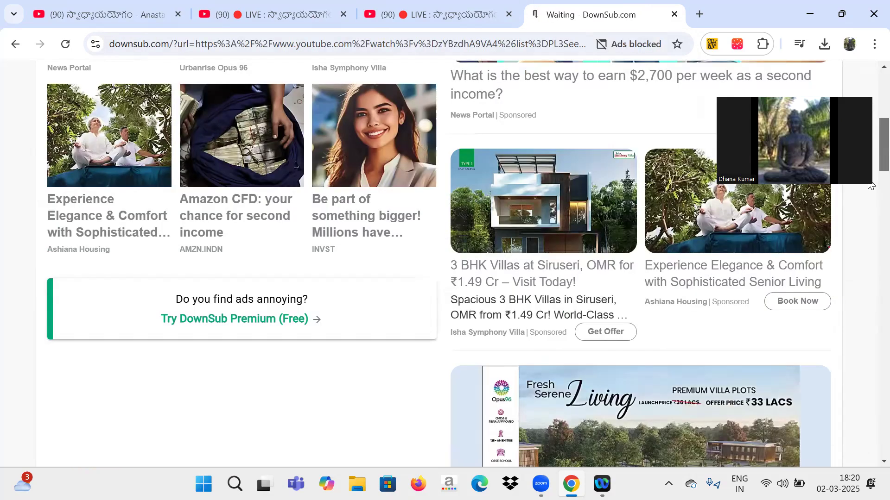
scroll(870, 186, down, 3)
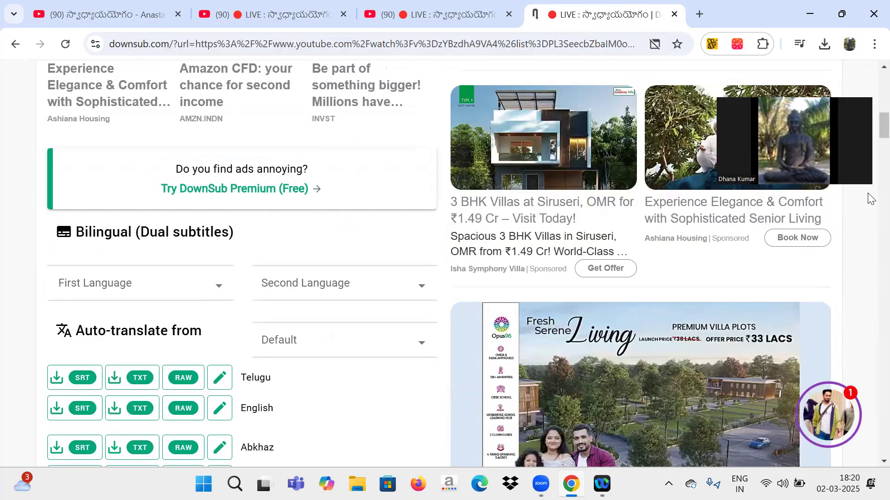
scroll(871, 195, down, 4)
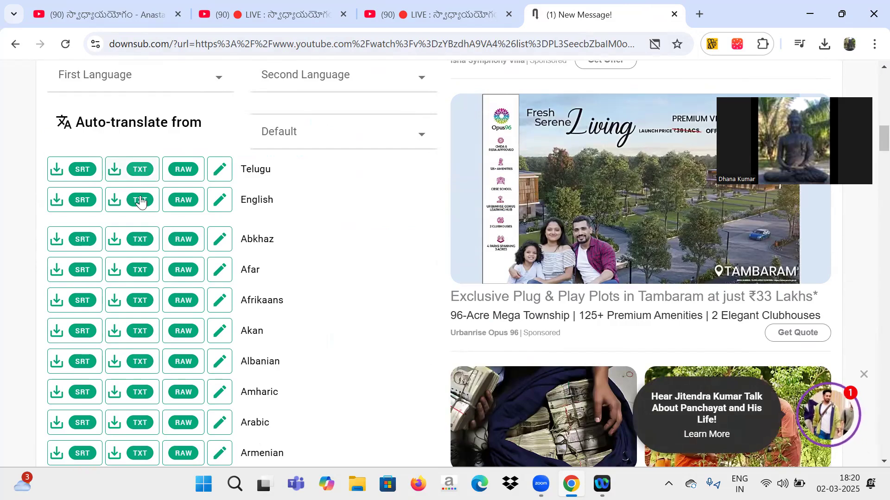
double_click(249, 169)
click(141, 180)
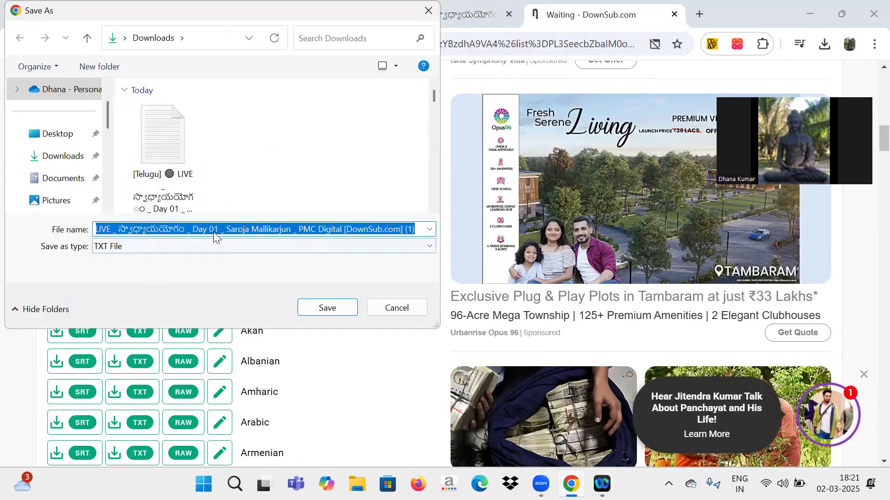
click(340, 310)
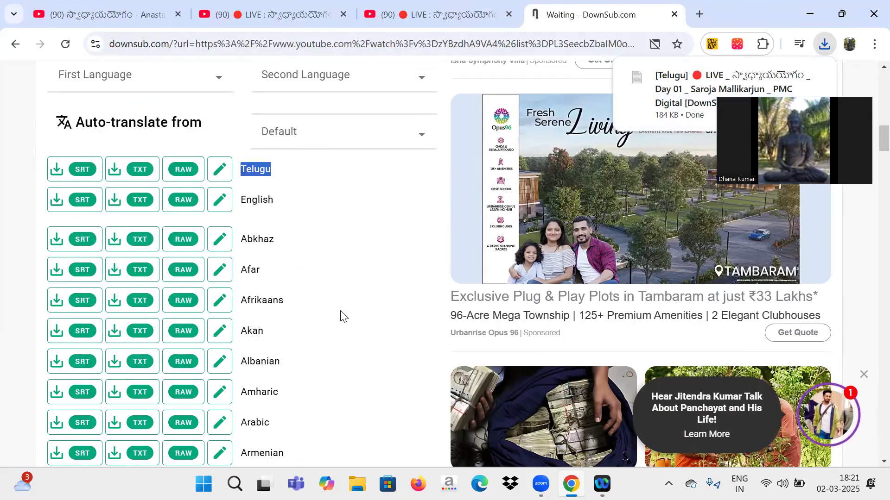
Step: Open the downloaded Telugu subtitle file in a maximized window, examine the transcript from start to end, and close the window
click(673, 94)
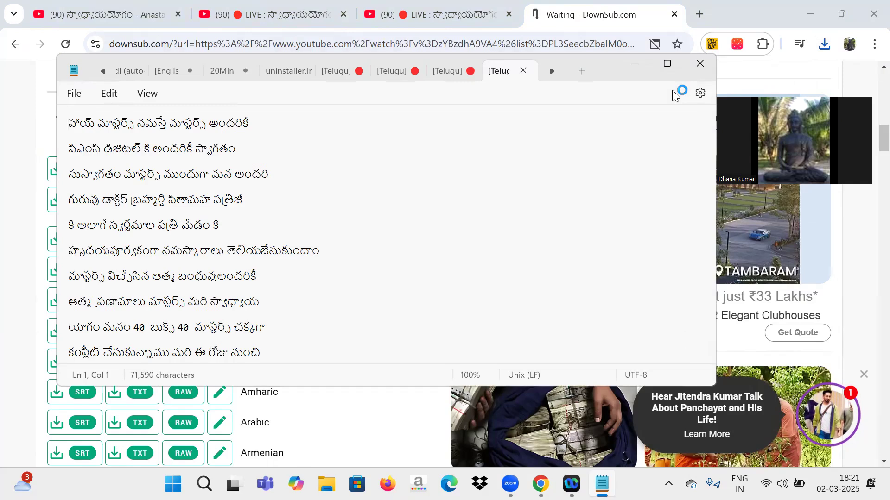
click(667, 64)
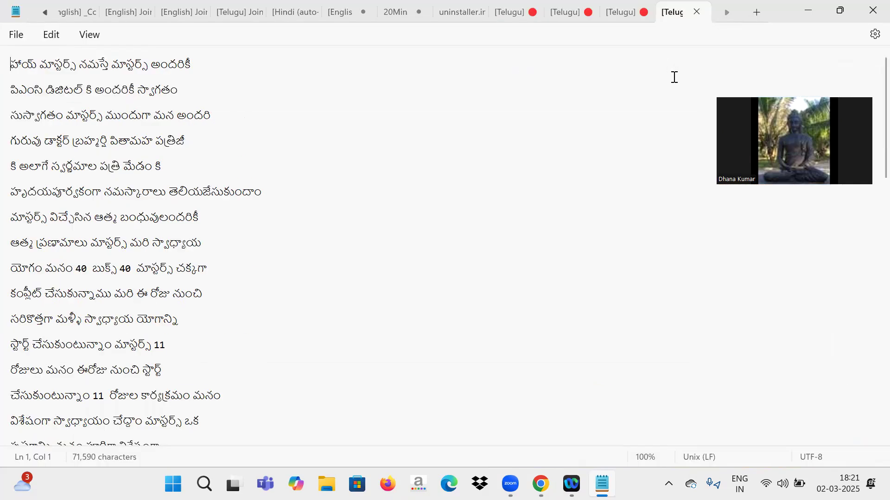
scroll(871, 214, down, 10)
scroll(871, 213, down, 15)
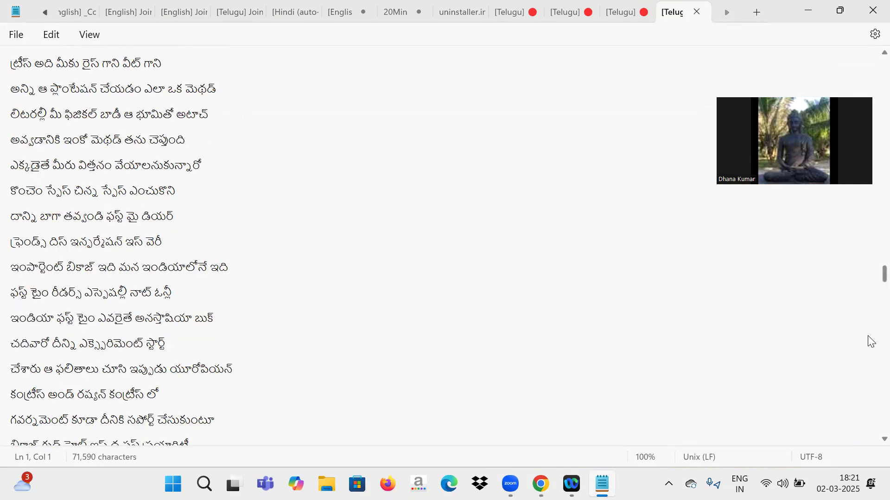
scroll(869, 343, down, 12)
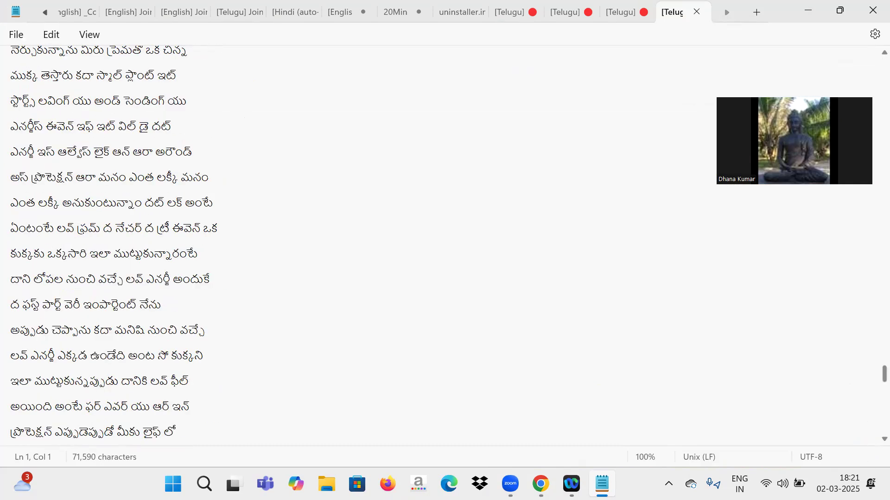
scroll(445, 241, down, 6)
scroll(868, 413, up, 15)
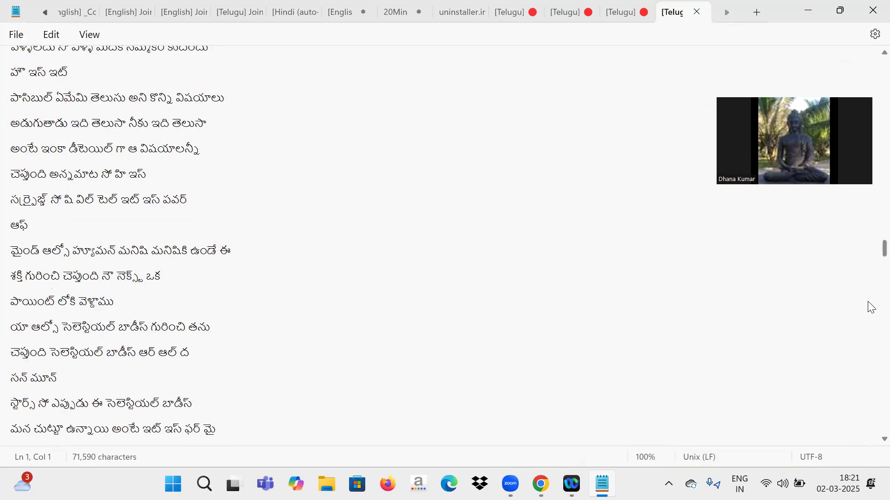
scroll(870, 308, up, 5)
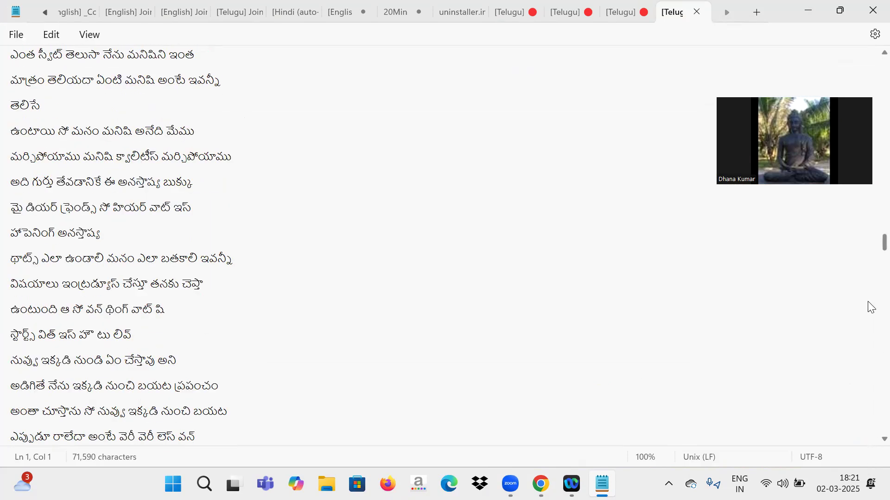
scroll(870, 279, up, 10)
scroll(868, 190, up, 5)
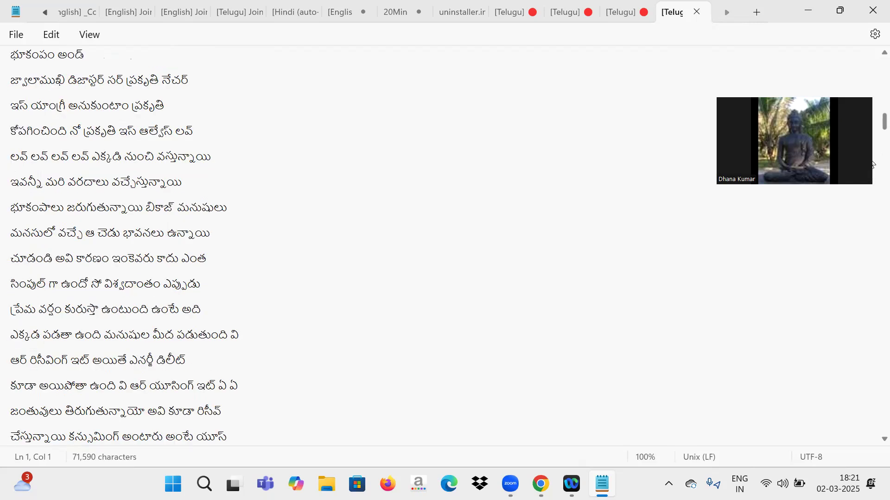
scroll(871, 164, up, 8)
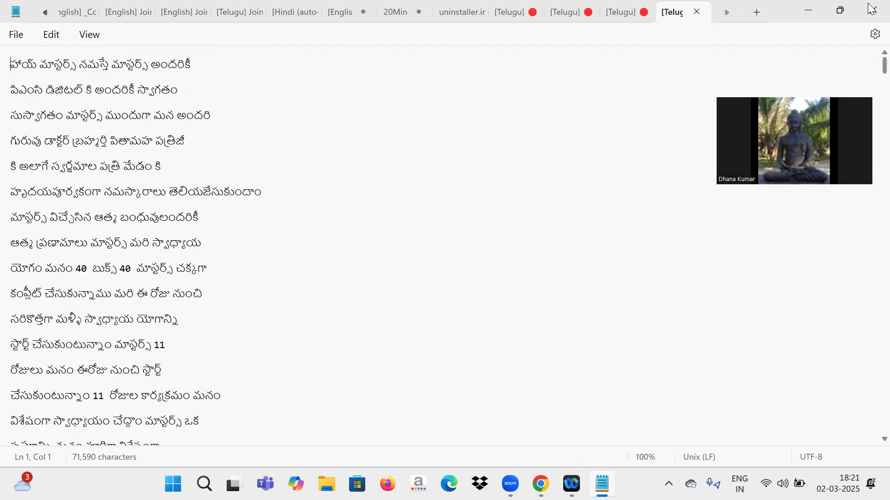
click(15, 12)
click(15, 11)
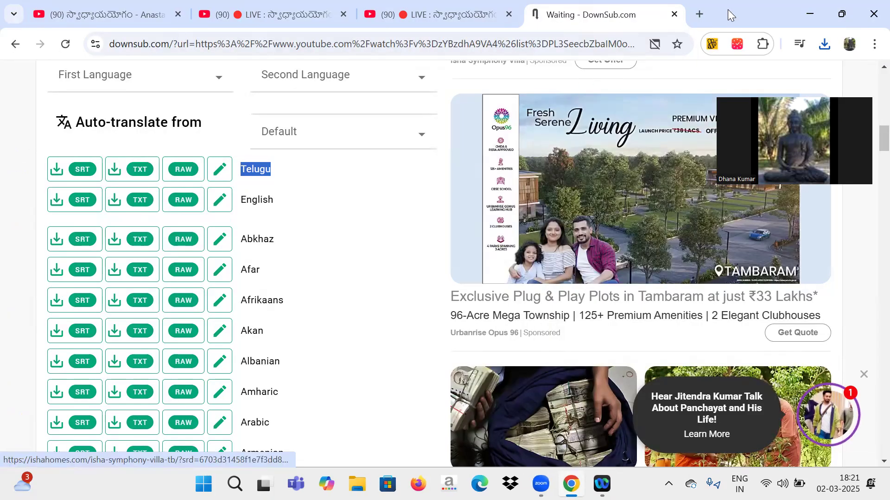
Step: Open the OpenL grammar checker at openl.io/grammar-check in a new browser tab
click(700, 15)
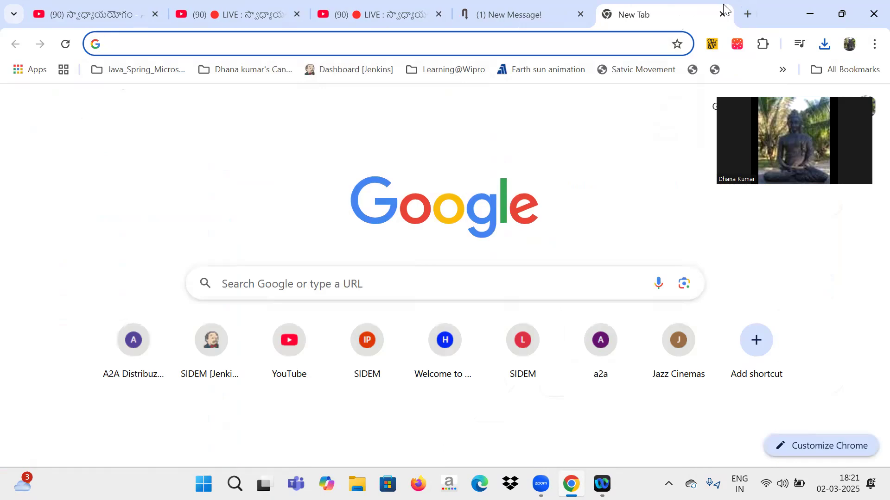
text(op)
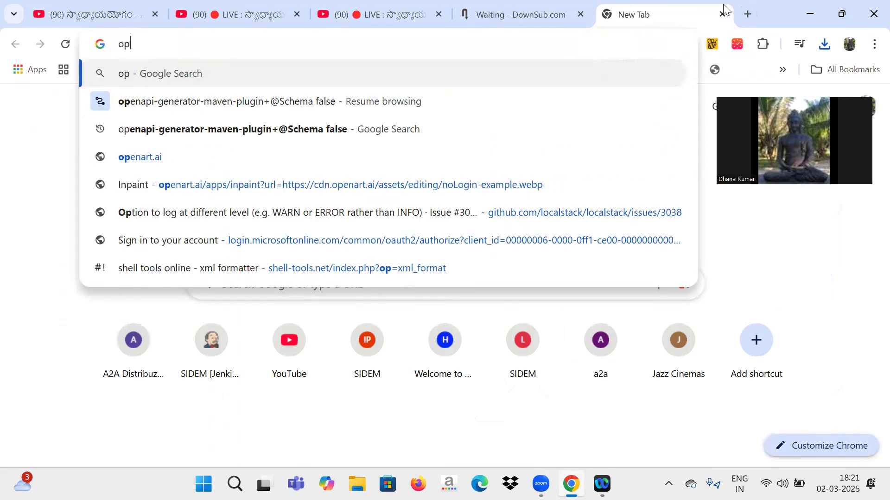
text(ne)
key(BackSpace)
key(BackSpace)
text(enl.io/grammar-check)
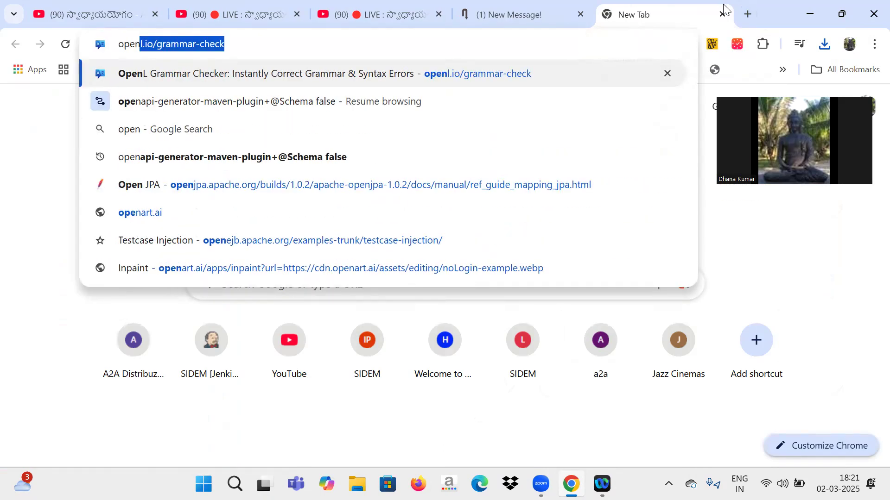
key(Return)
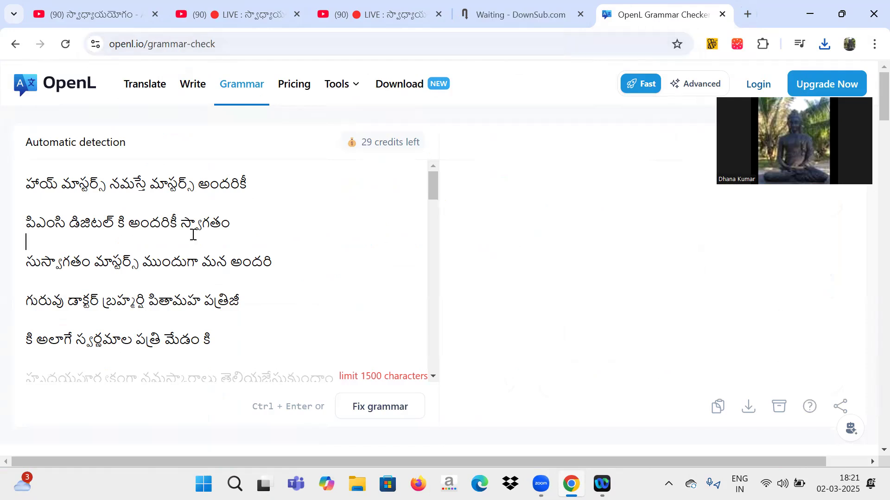
Step: Reopen the latest downloaded Telugu subtitle file from the browser's download history and select its entire text for copying
click(240, 258)
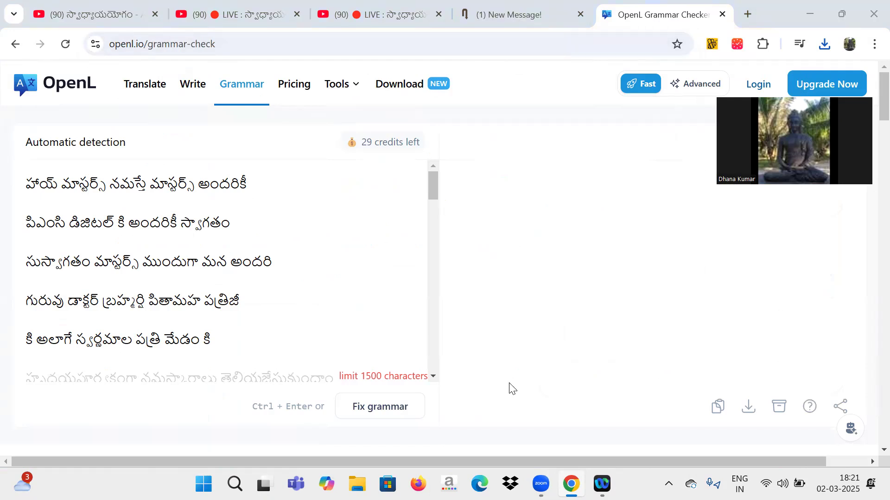
key(alt+Tab)
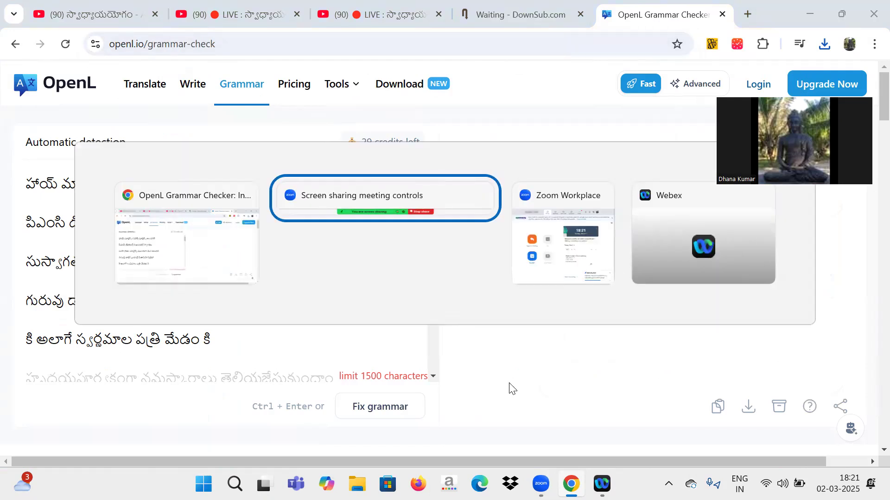
click(831, 46)
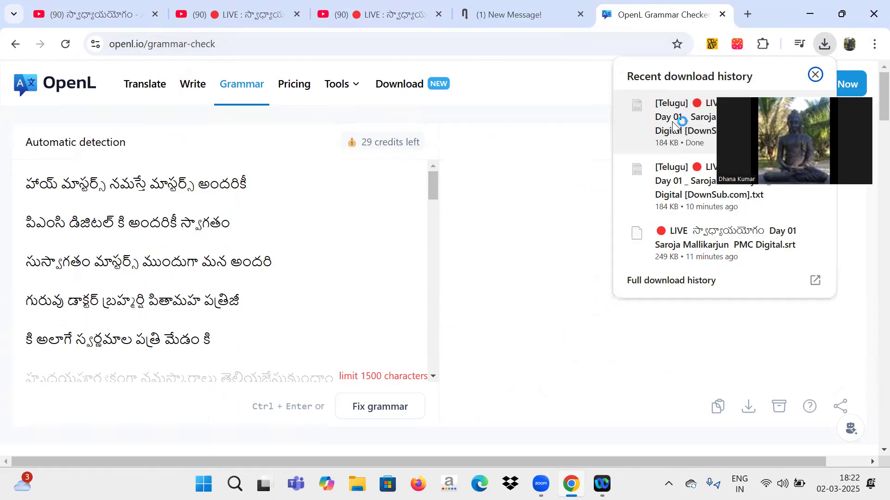
click(677, 120)
key(ctrl+a)
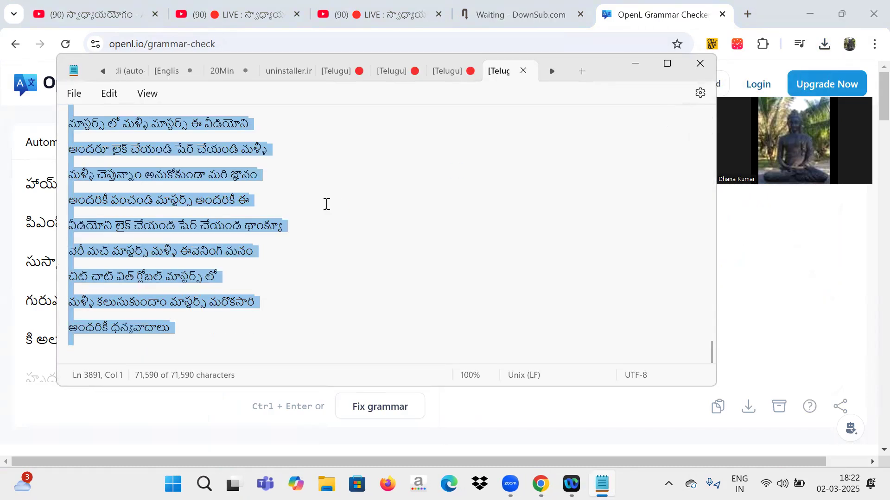
Step: Replace all existing text in the grammar checker's input with the copied Telugu transcript
click(33, 205)
key(ctrl+a)
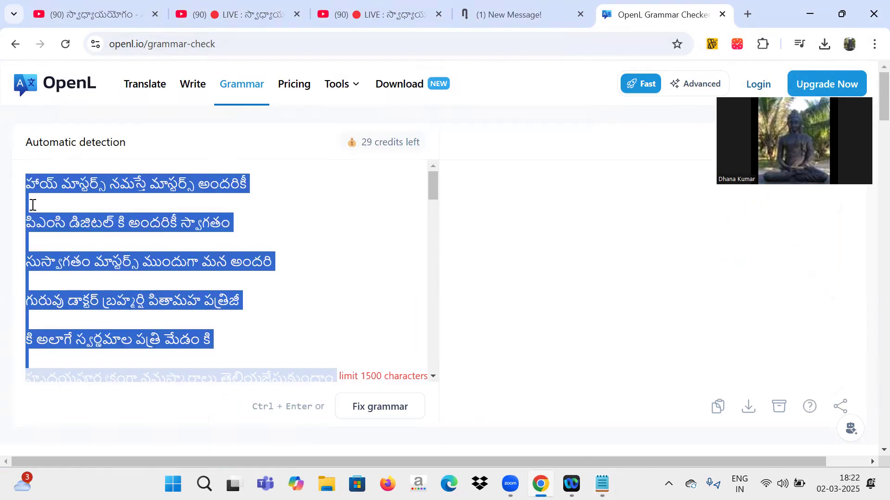
key(BackSpace)
key(ctrl+v)
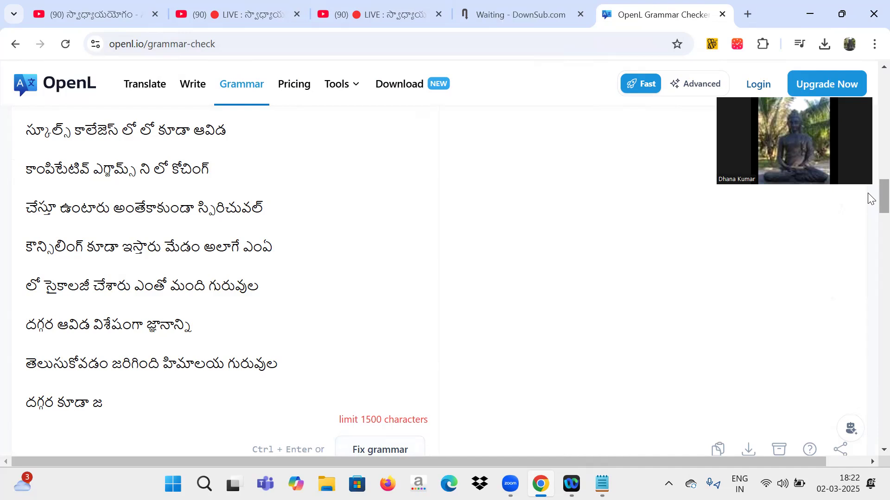
Step: Examine the pasted transcript, where it ends, and the character limit and output options beneath it
scroll(871, 200, up, 12)
scroll(871, 141, up, 4)
drag(872, 127, 871, 225)
scroll(870, 226, up, 3)
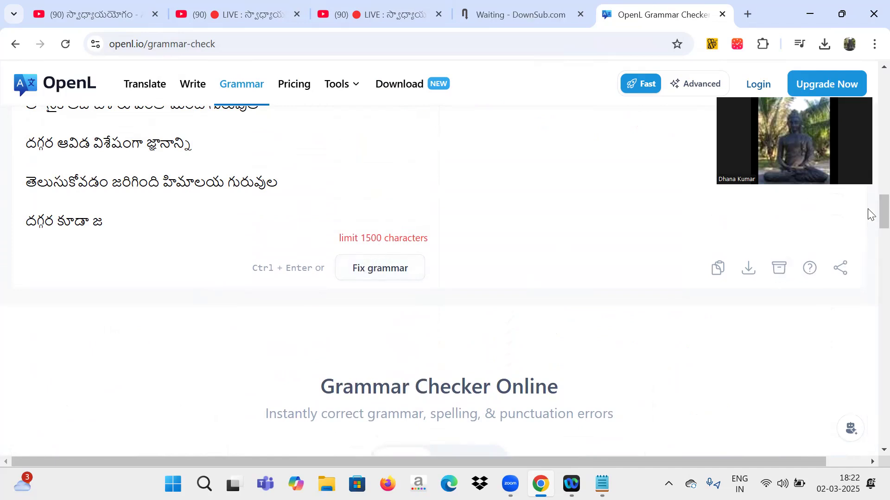
scroll(870, 204, up, 1)
mouse_move(871, 204)
mouse_down()
mouse_move(872, 115)
mouse_move(870, 211)
mouse_up()
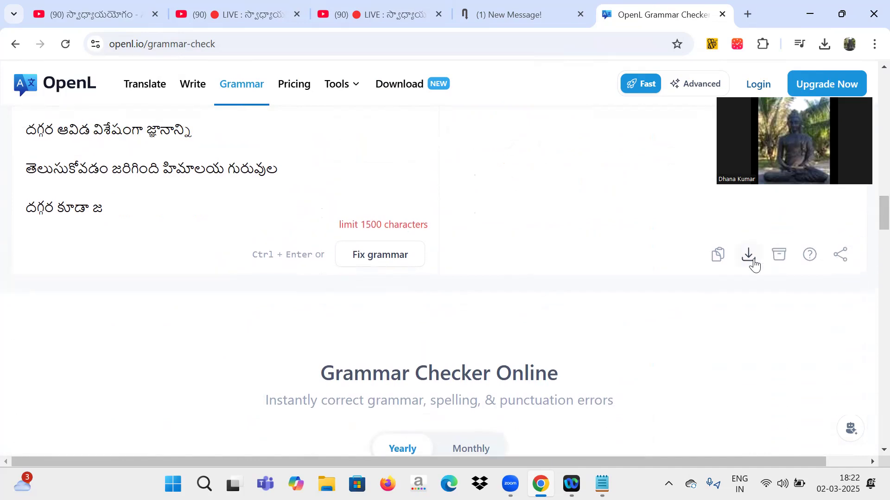
click(749, 257)
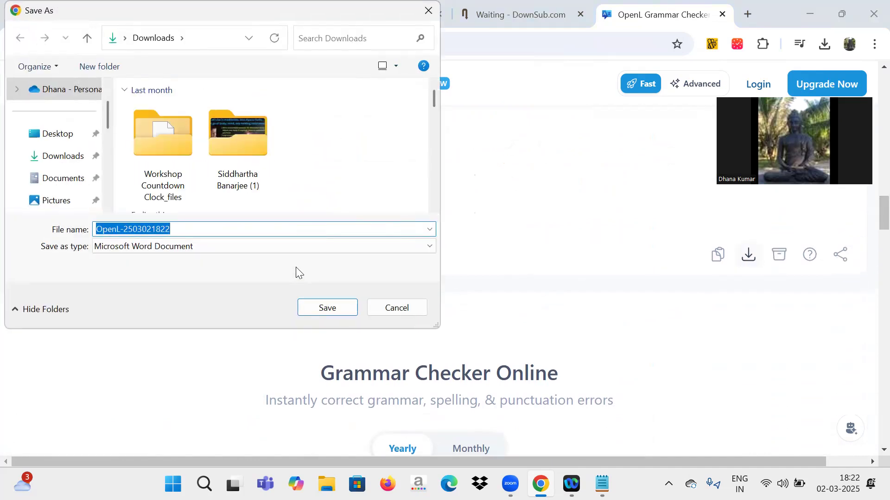
click(327, 307)
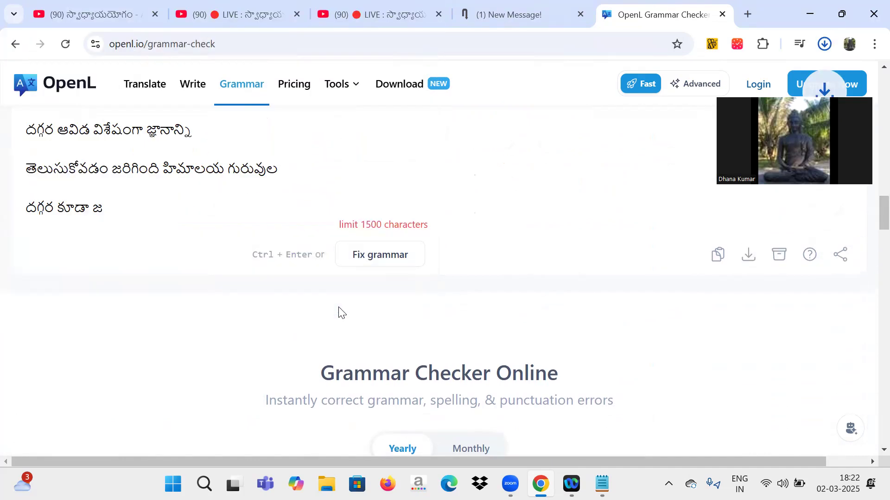
click(676, 85)
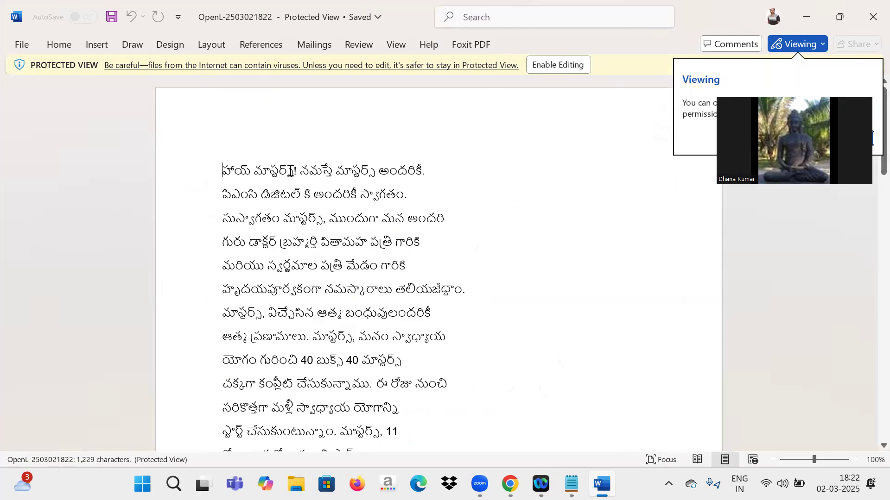
Step: Examine the corrected Telugu transcript through both pages, checking the punctuation and sentence breaks, and return to its beginning
double_click(295, 171)
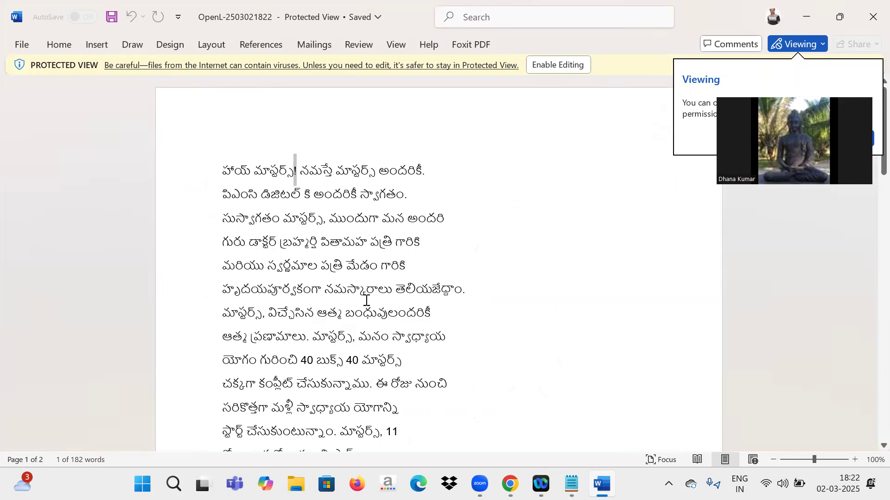
click(326, 217)
scroll(326, 218, down, 10)
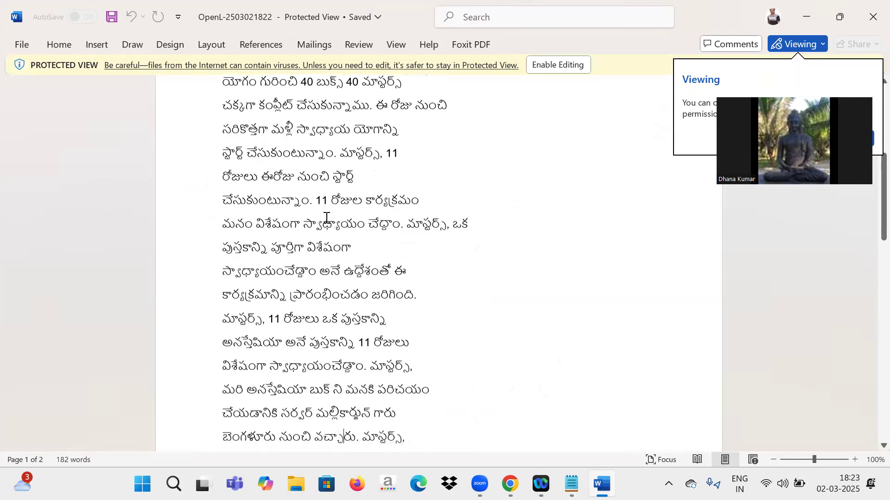
scroll(326, 218, down, 6)
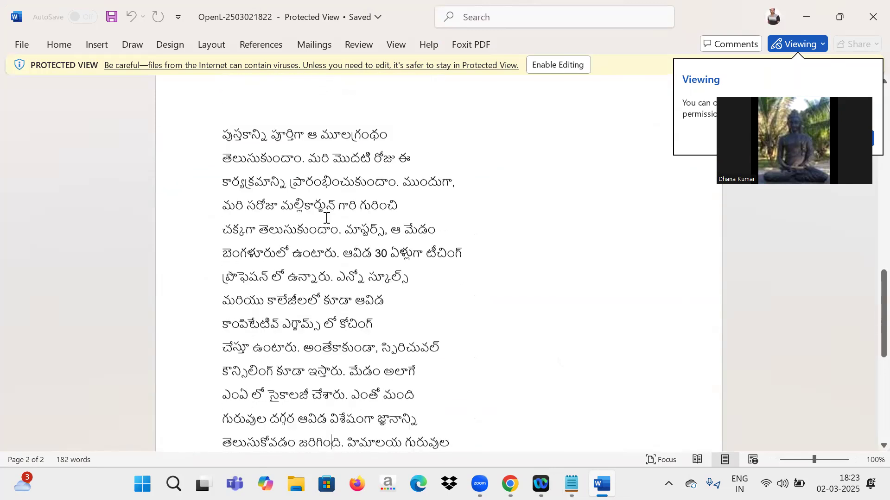
drag(469, 175, 646, 166)
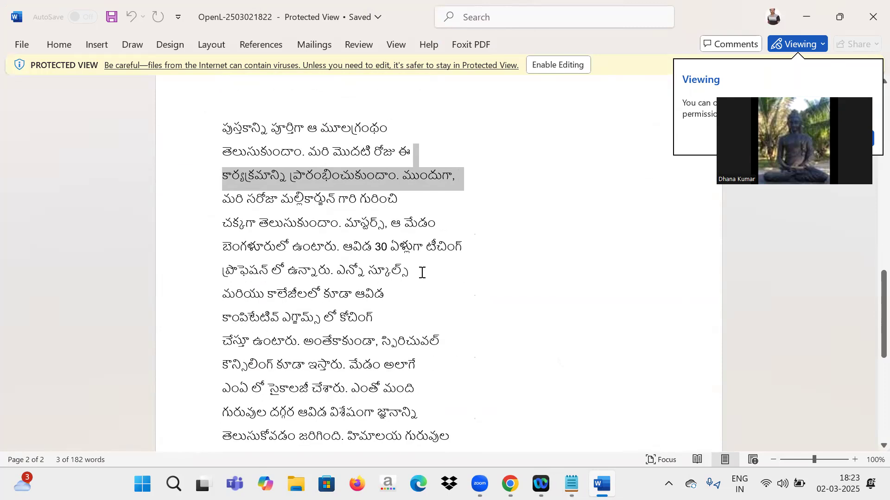
drag(422, 272, 684, 293)
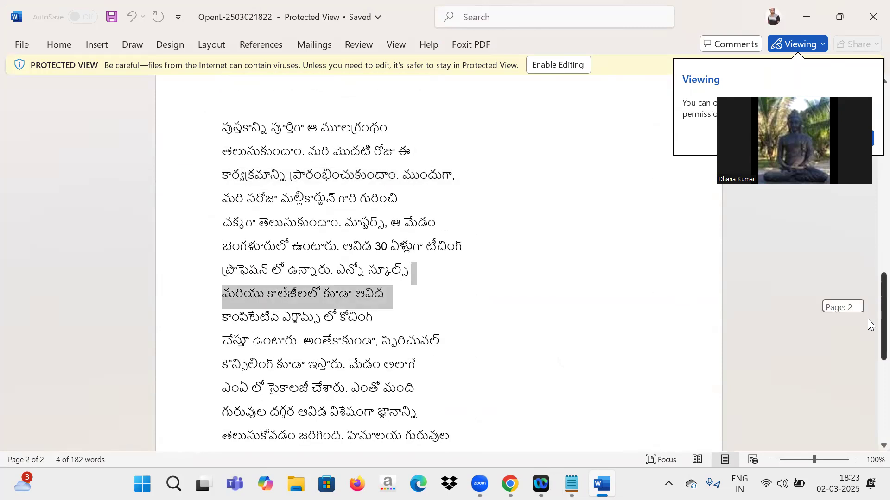
scroll(870, 324, down, 3)
drag(870, 350, 867, 41)
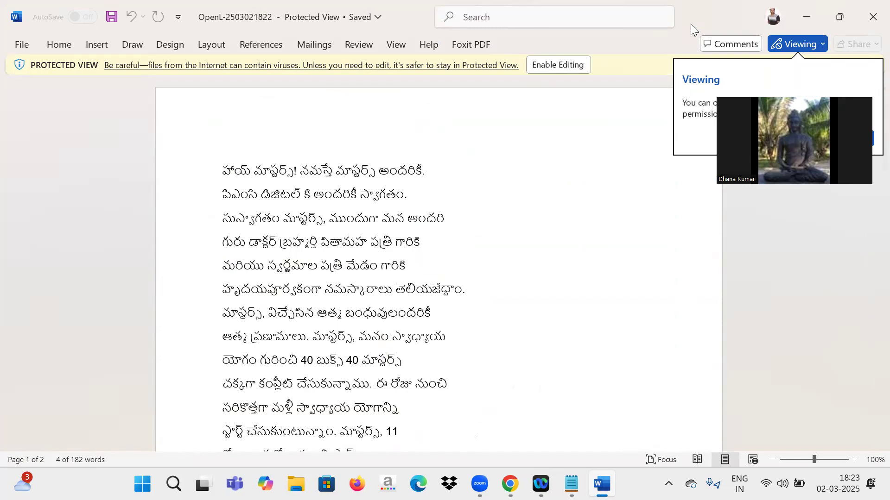